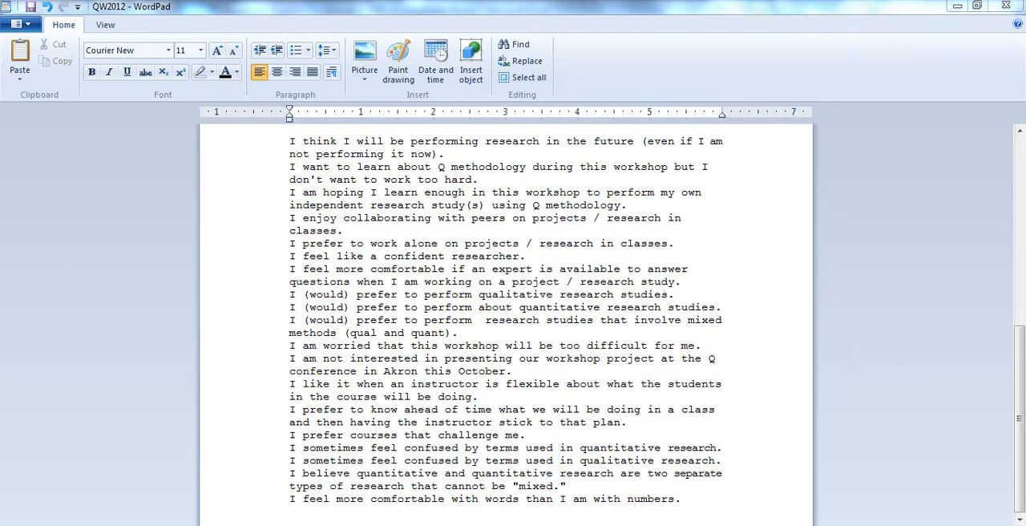
# Bring the Excel workbook 'Q grid and Q sample 4 Q Workshop 2010' to the front
pyautogui.hotkey('alt', 'Tab')
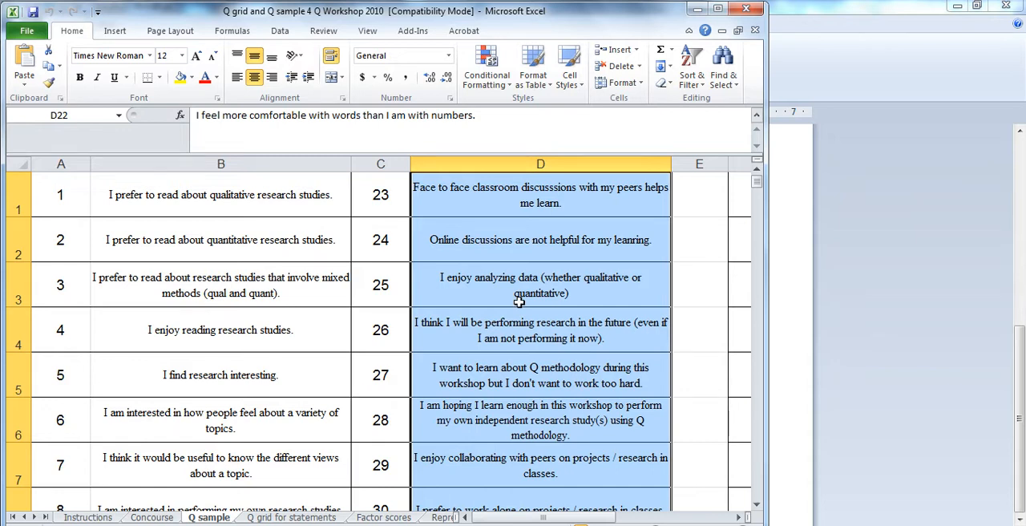
# Bring the QW2012 statements document in WordPad back to the front
pyautogui.click(814, 80)
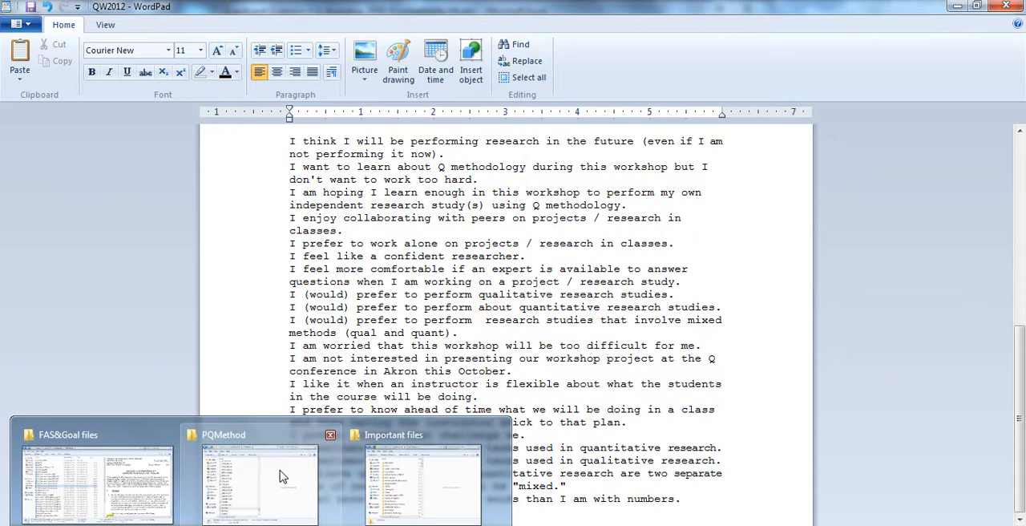
pyautogui.click(281, 476)
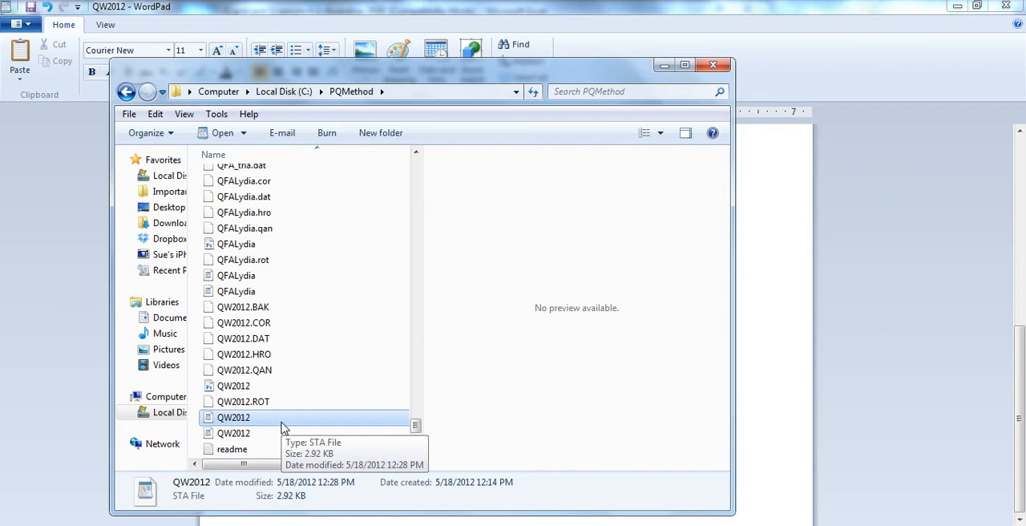
pyautogui.click(799, 50)
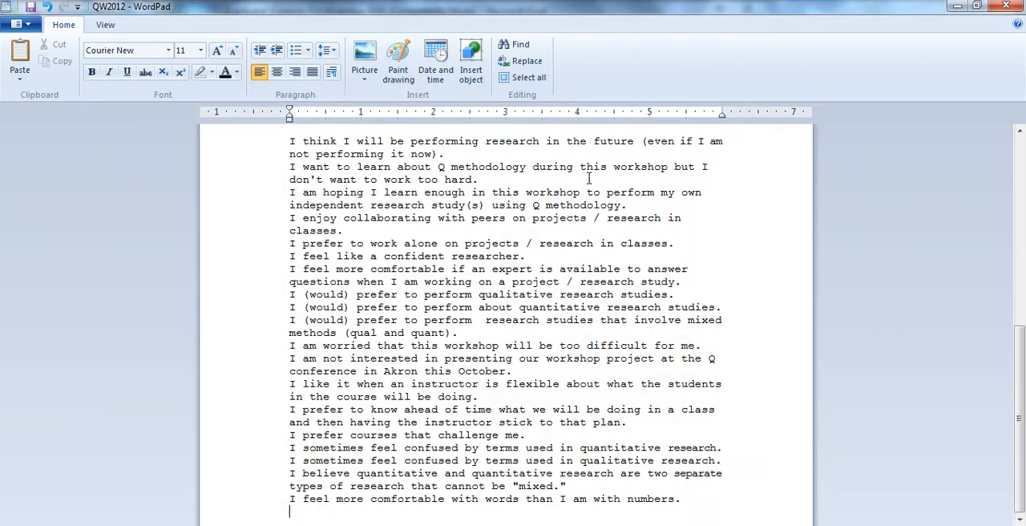
# Look at the Paste special formats and cancel without pasting anything
pyautogui.click(20, 80)
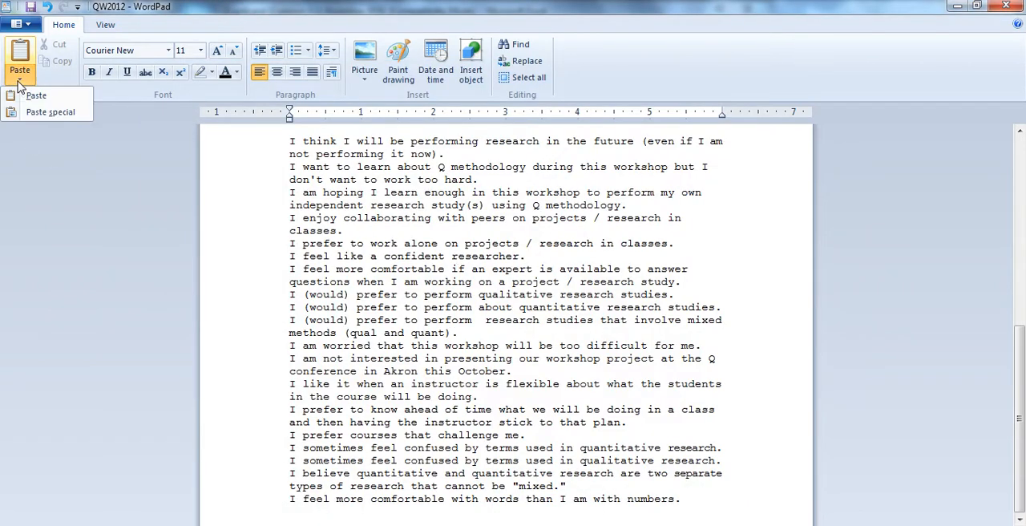
pyautogui.click(24, 116)
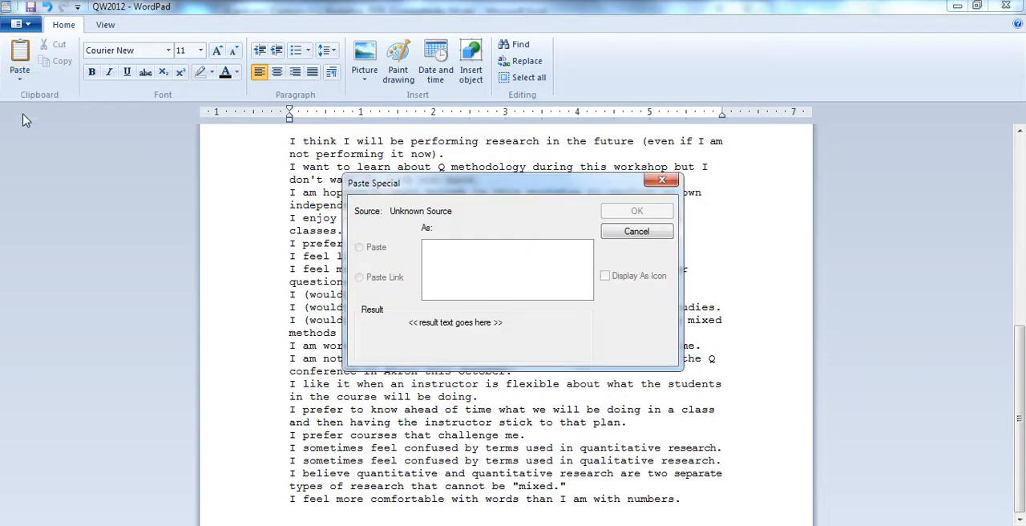
pyautogui.click(619, 234)
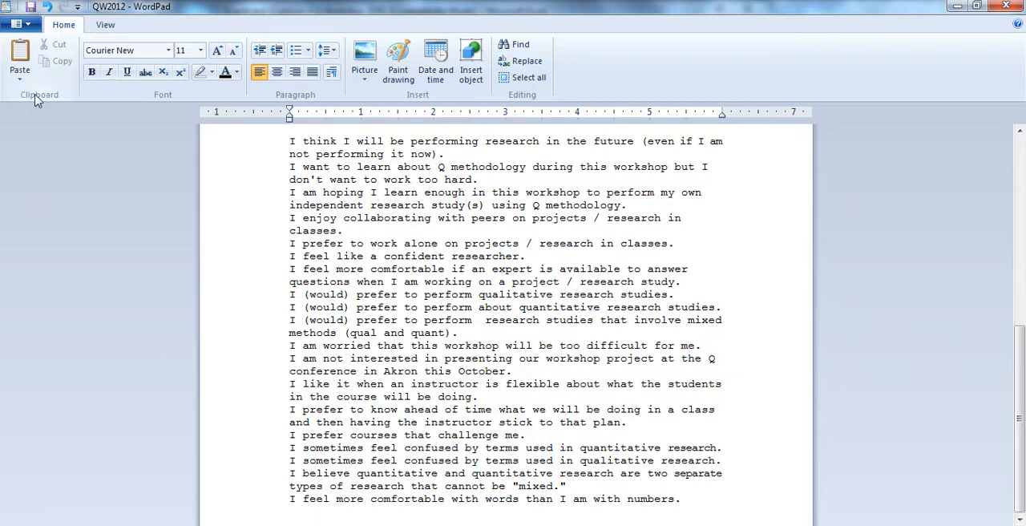
# Save QW2012, run routine 1 STATES confirming 44 statements, and enter the QW2012.STA editor
pyautogui.click(30, 8)
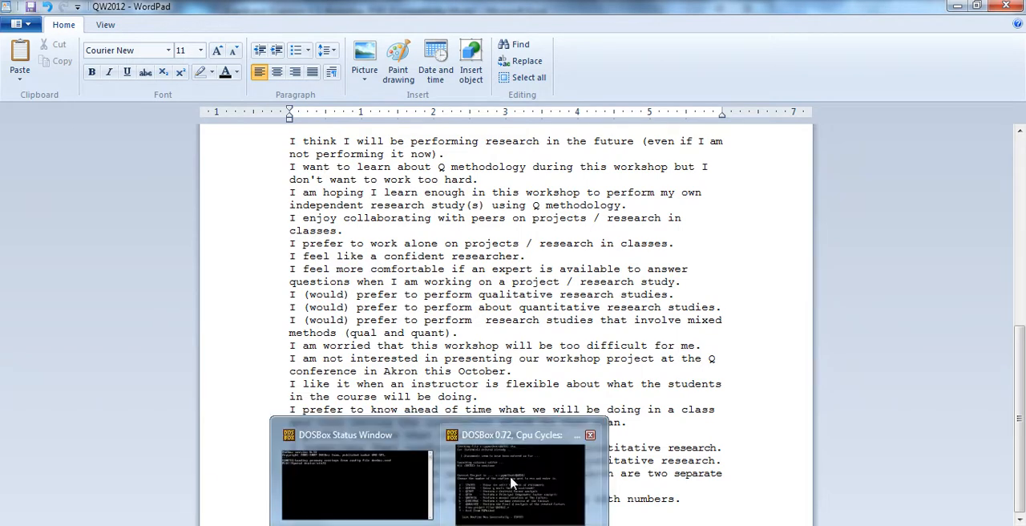
pyautogui.click(510, 475)
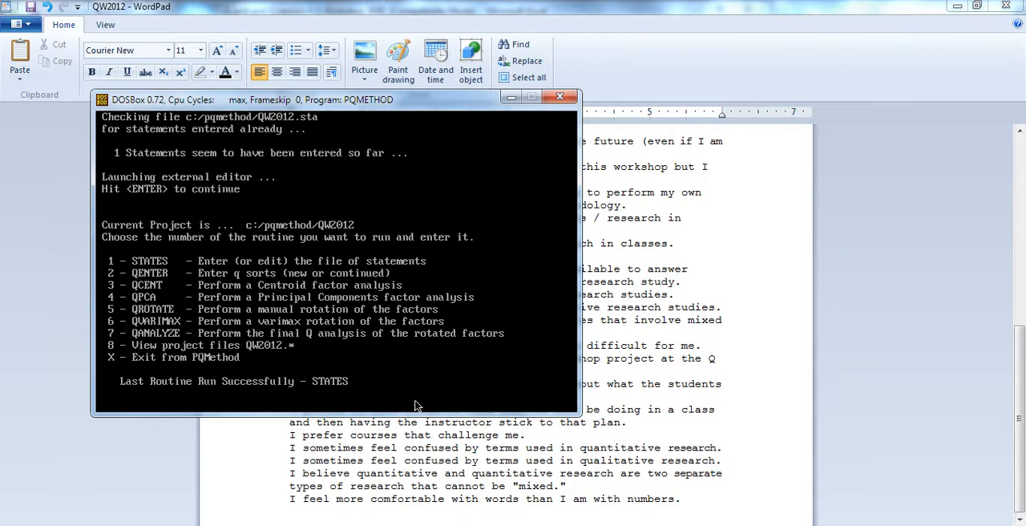
pyautogui.write('1')
pyautogui.press('Return')
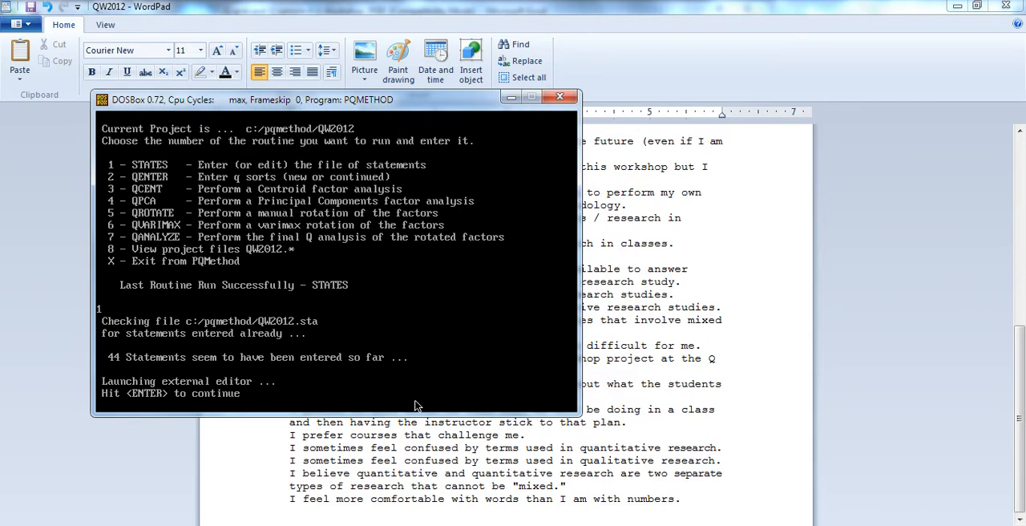
pyautogui.press('Return')
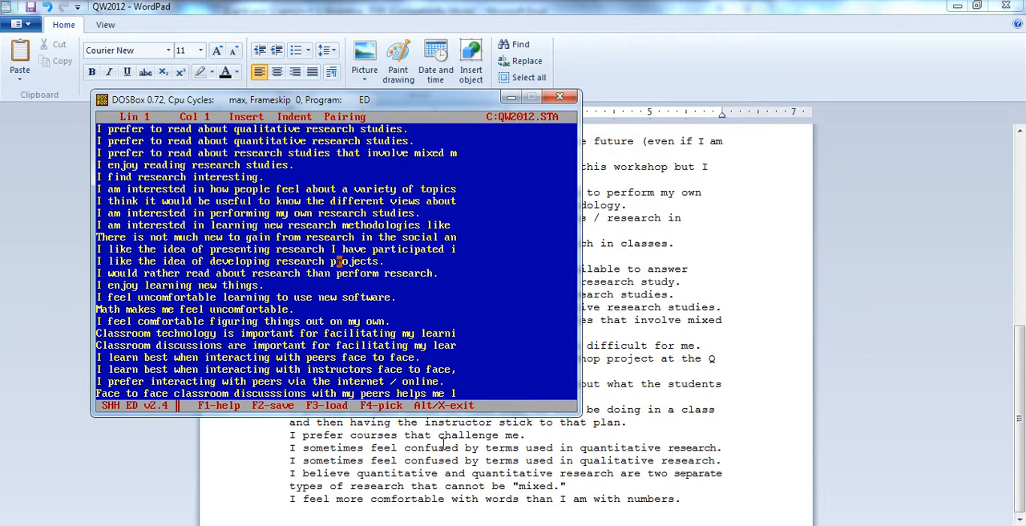
# Exit the ED editor with Alt+X back to the PQMethod routine menu
pyautogui.hotkey('alt', 'x')
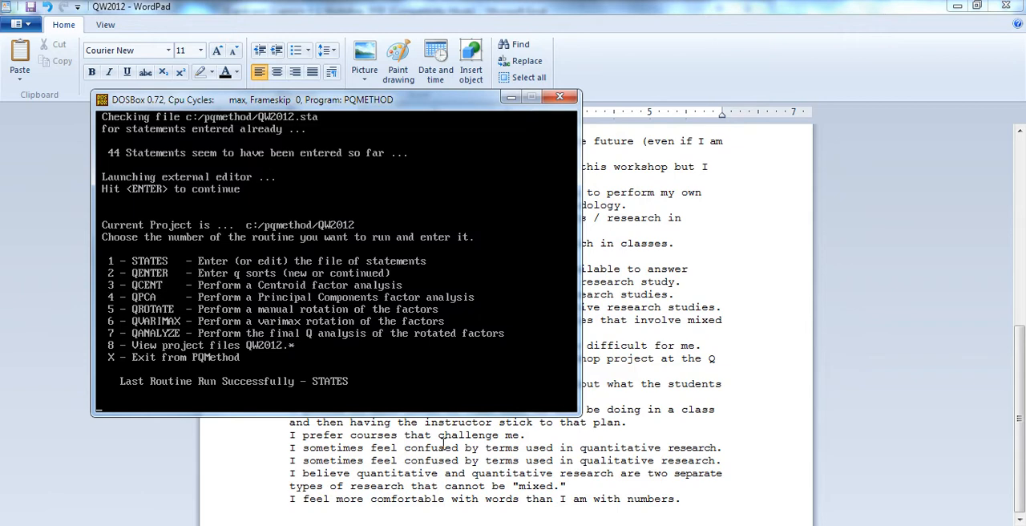